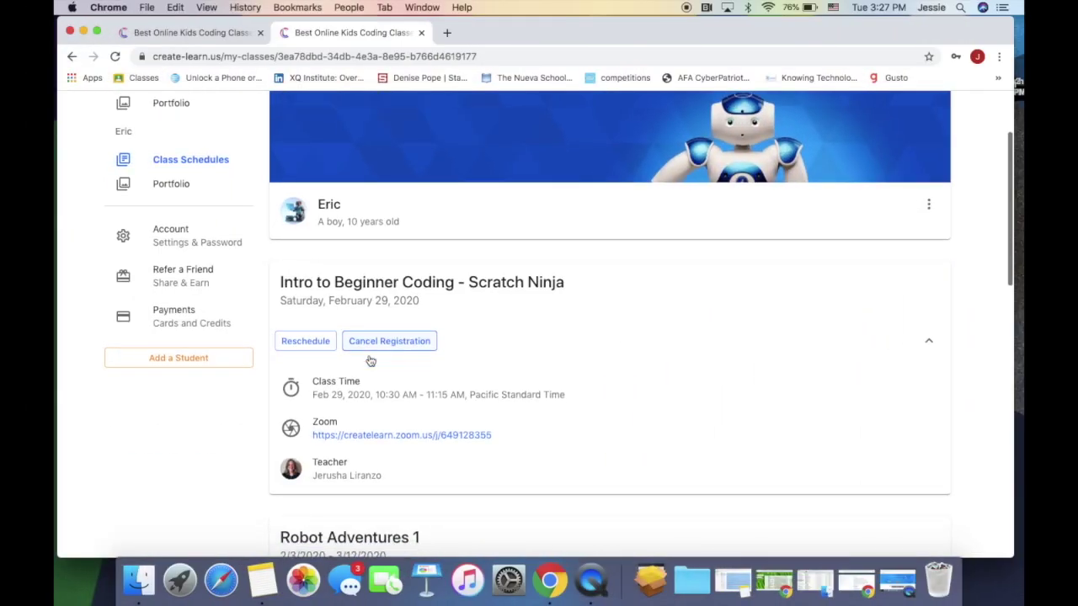
# Open the Zoom link of the Intro to Beginner Coding - Scratch Ninja class and dismiss the missing-application dialog
pyautogui.scroll(-1, 371, 360)
pyautogui.scroll(1, 370, 360)
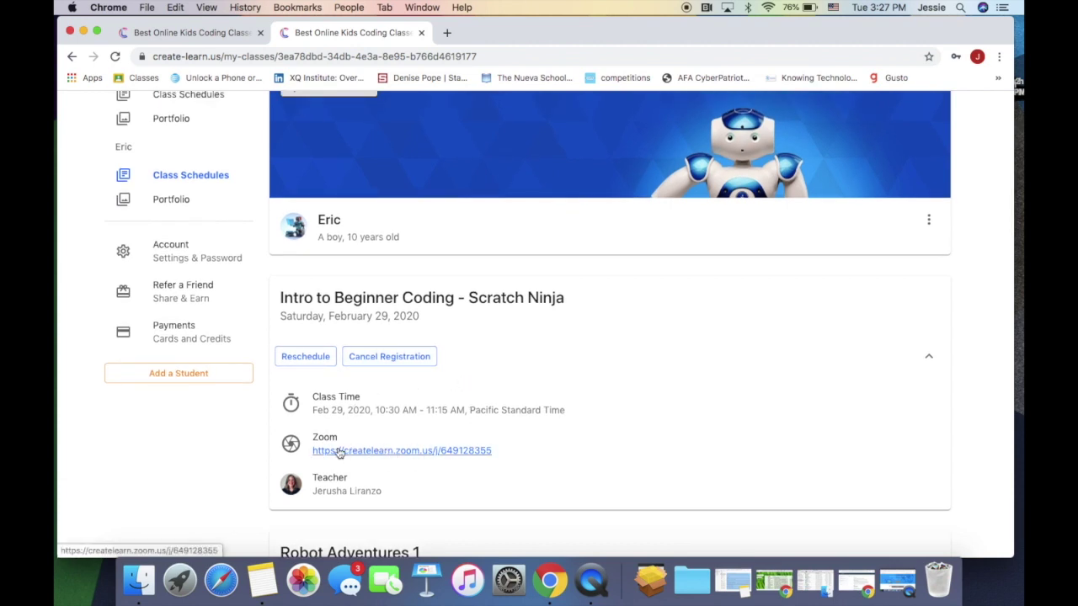
pyautogui.click(399, 452)
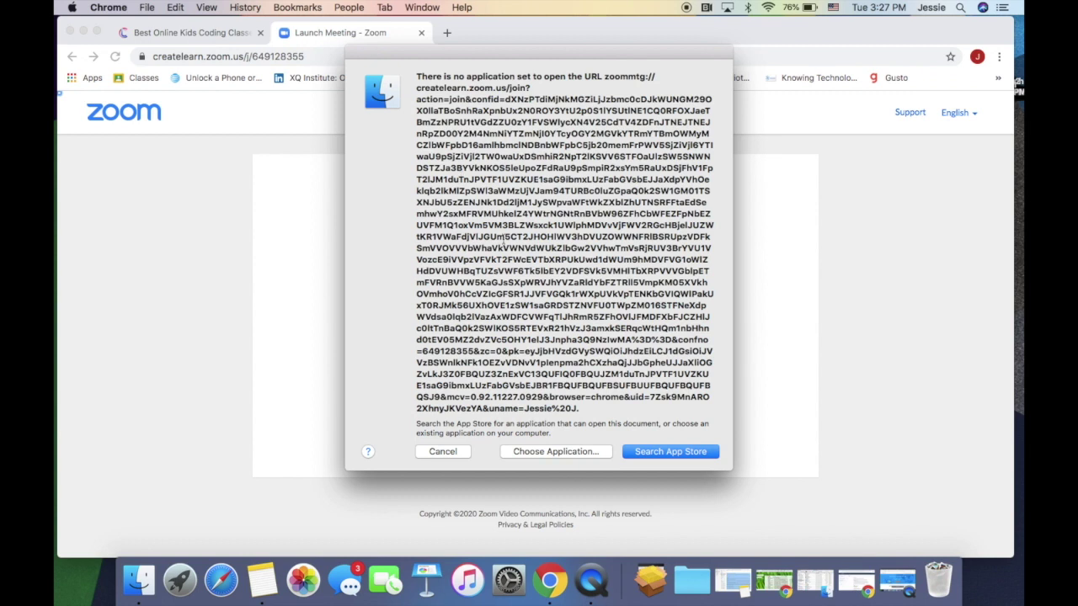
pyautogui.click(433, 452)
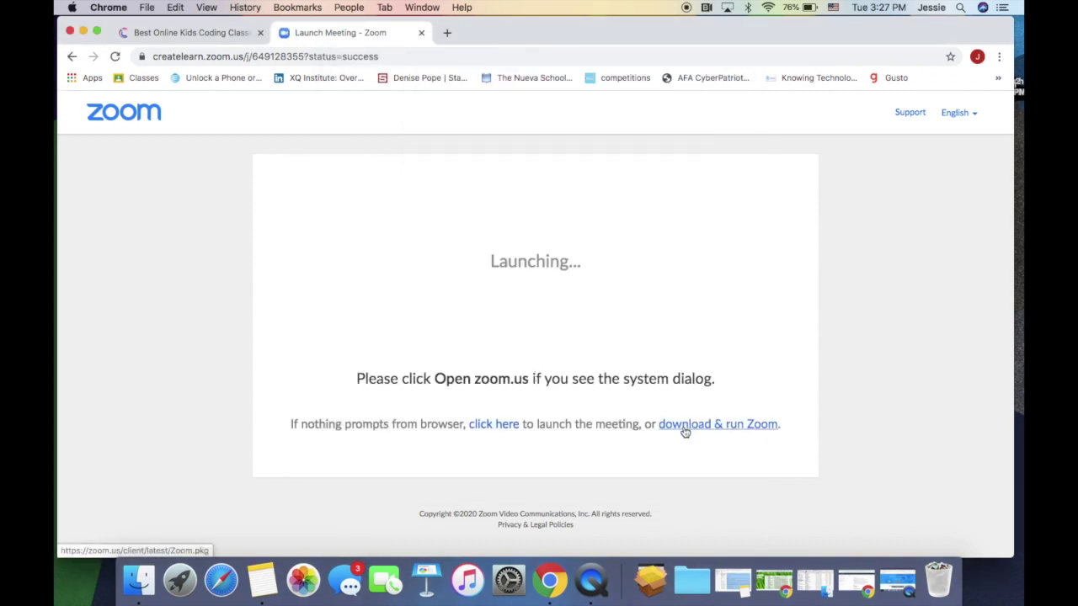
# Download the Zoom installer package, run it and allow it to continue with the installation
pyautogui.click(711, 429)
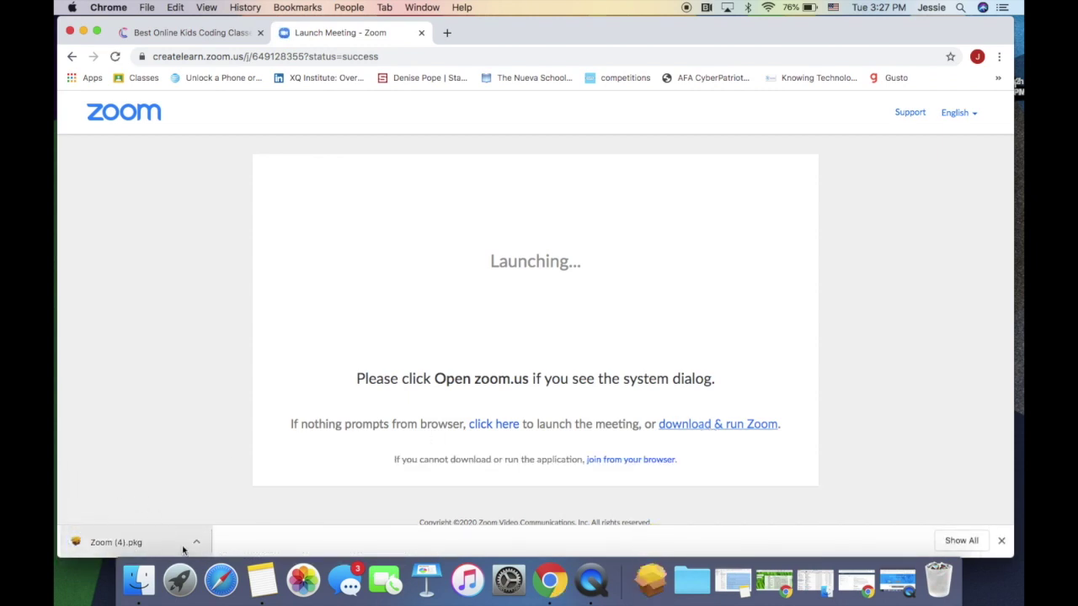
pyautogui.click(195, 542)
pyautogui.click(224, 490)
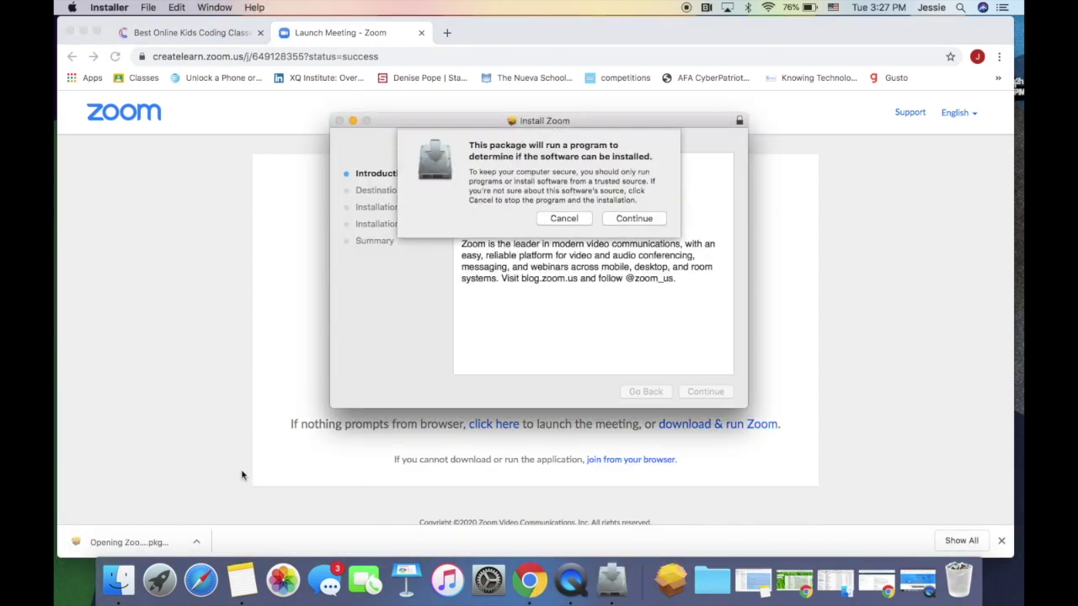
pyautogui.click(620, 220)
pyautogui.click(620, 220)
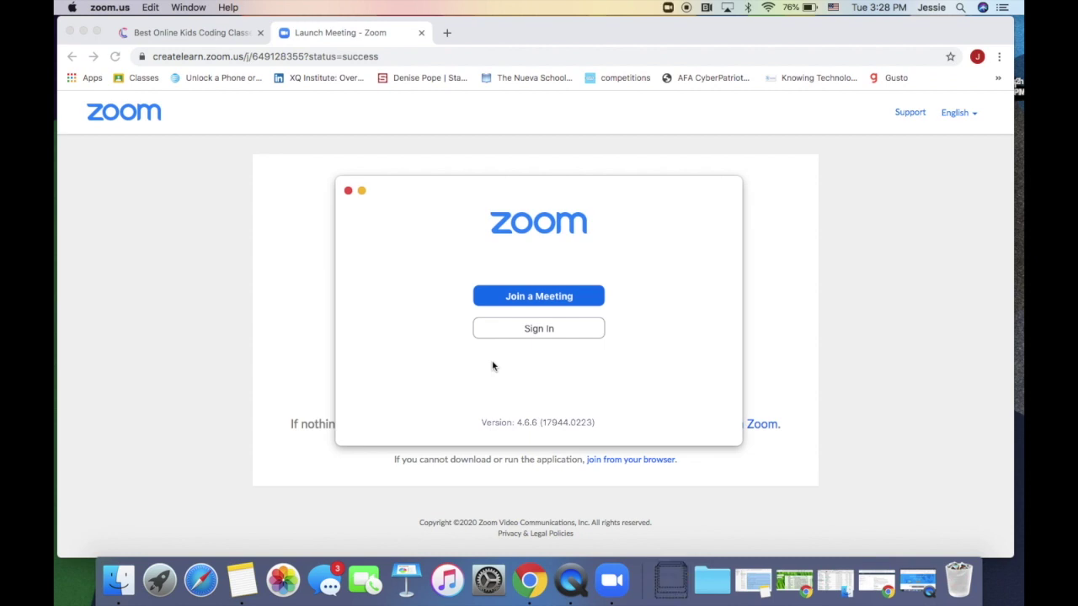
# Join the Scratch Ninja class meeting with computer audio and unmute the microphone
pyautogui.click(546, 297)
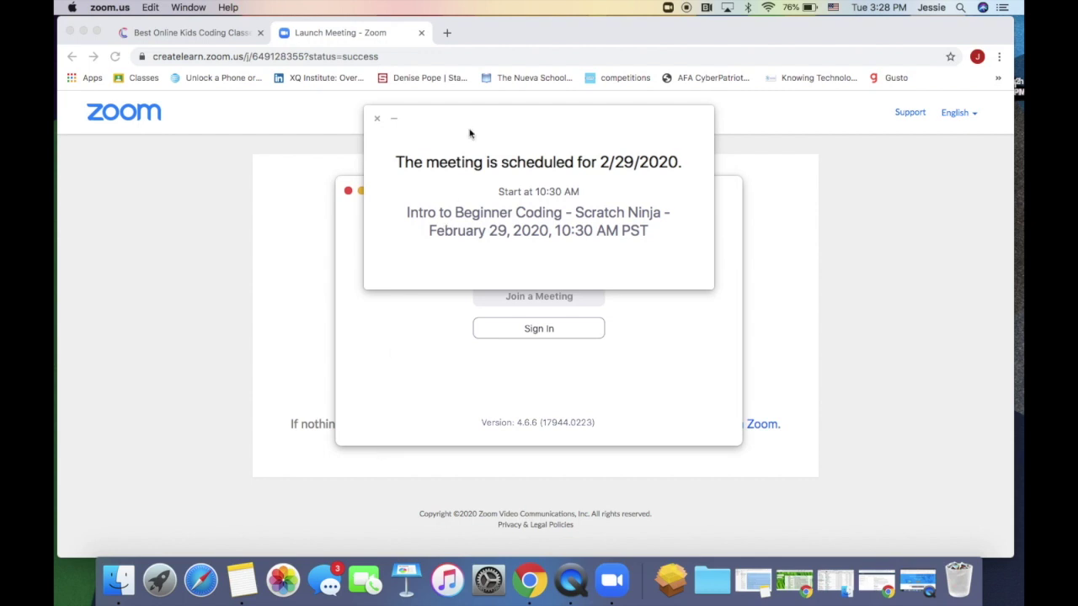
pyautogui.moveTo(472, 125); pyautogui.dragTo(464, 205)
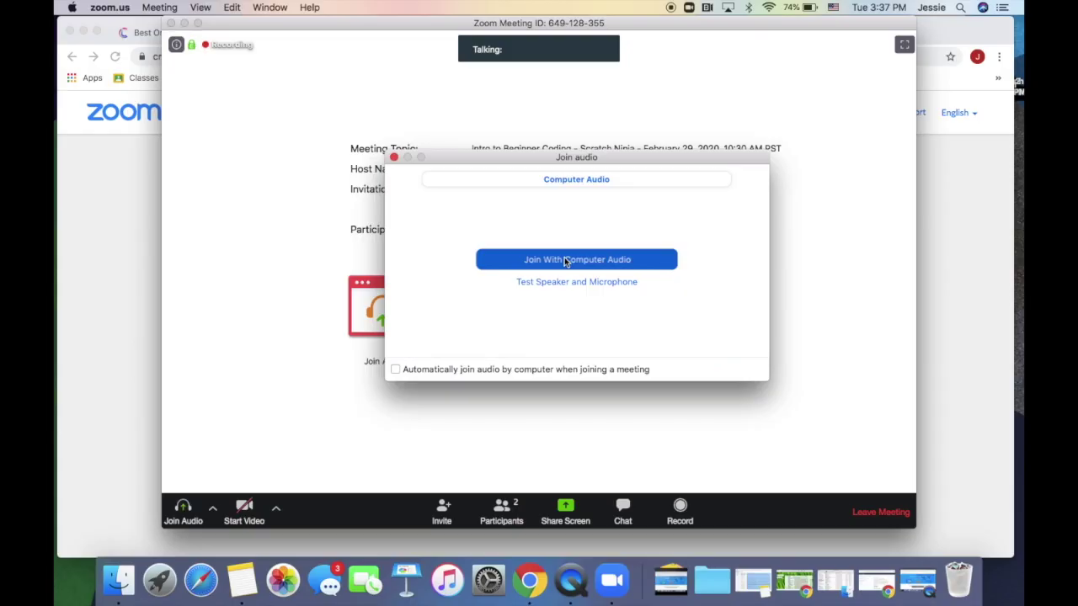
pyautogui.click(565, 261)
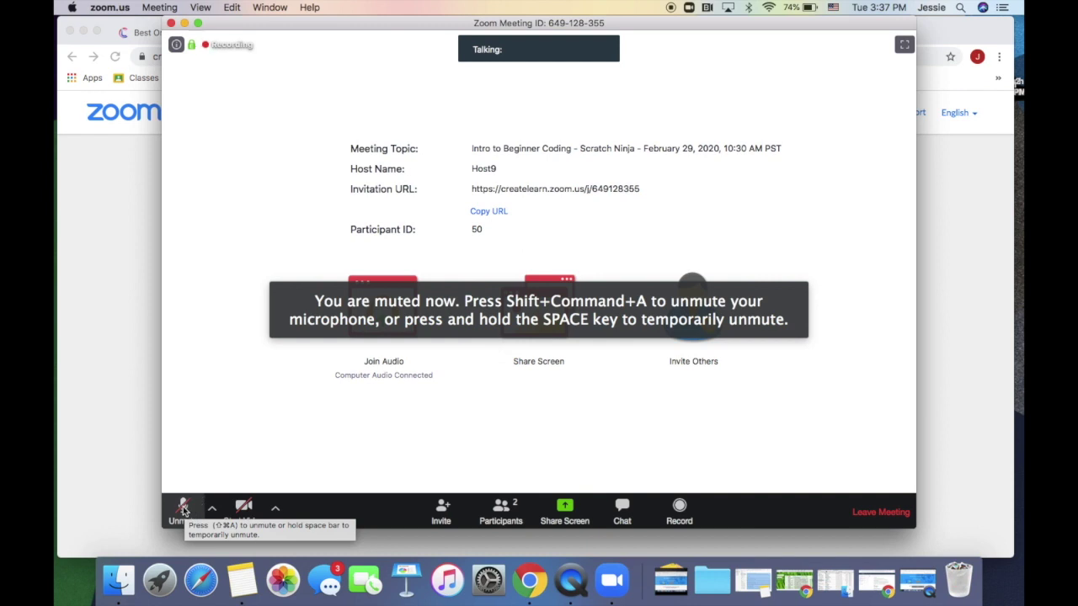
pyautogui.click(183, 507)
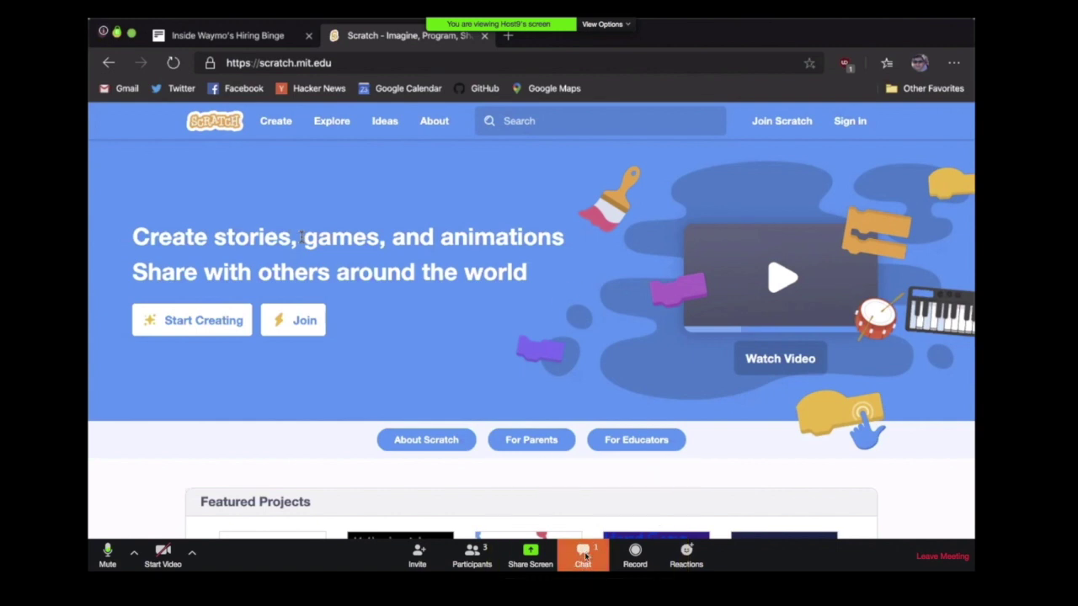
# Copy the latest scratch.mit.edu link from the meeting chat and open it in a new Chrome tab
pyautogui.click(583, 556)
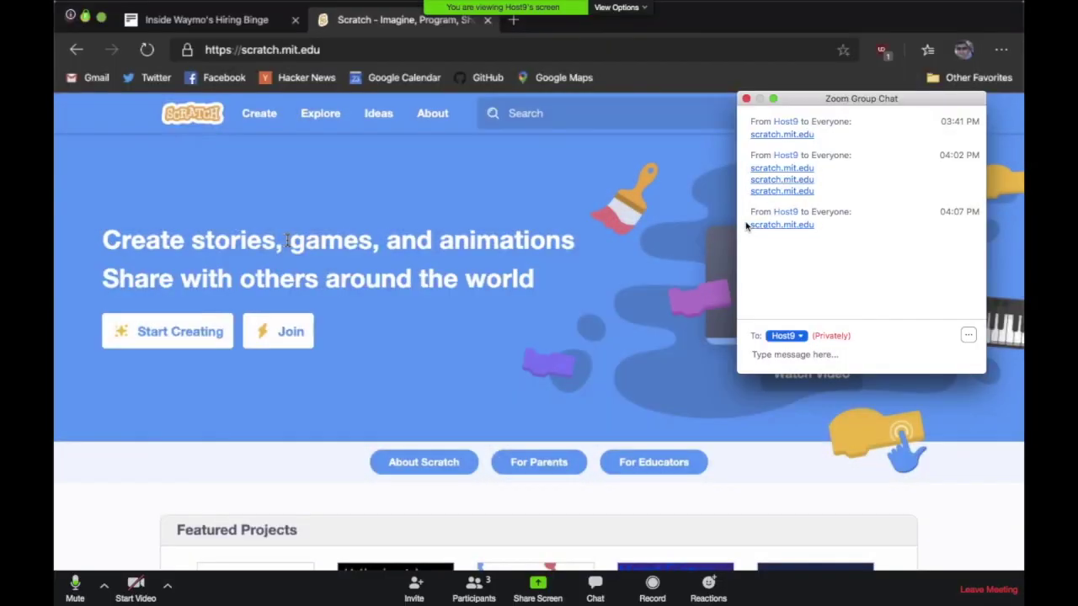
pyautogui.moveTo(746, 225); pyautogui.dragTo(815, 225)
pyautogui.press('super+c')
pyautogui.press('super+Tab')
pyautogui.press('super+t')
pyautogui.press('super+v')
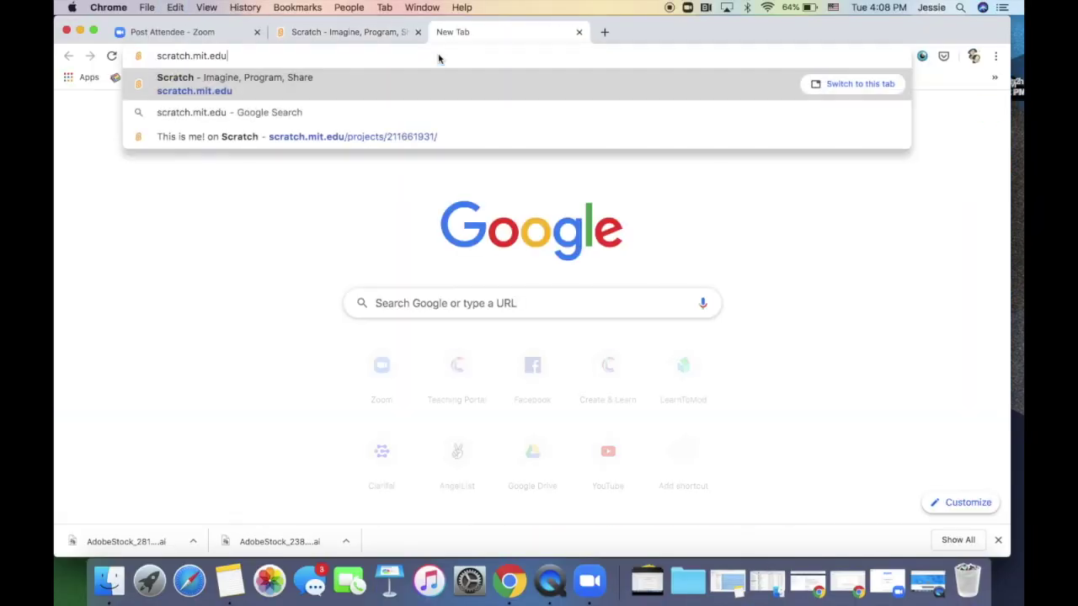
pyautogui.press('Return')
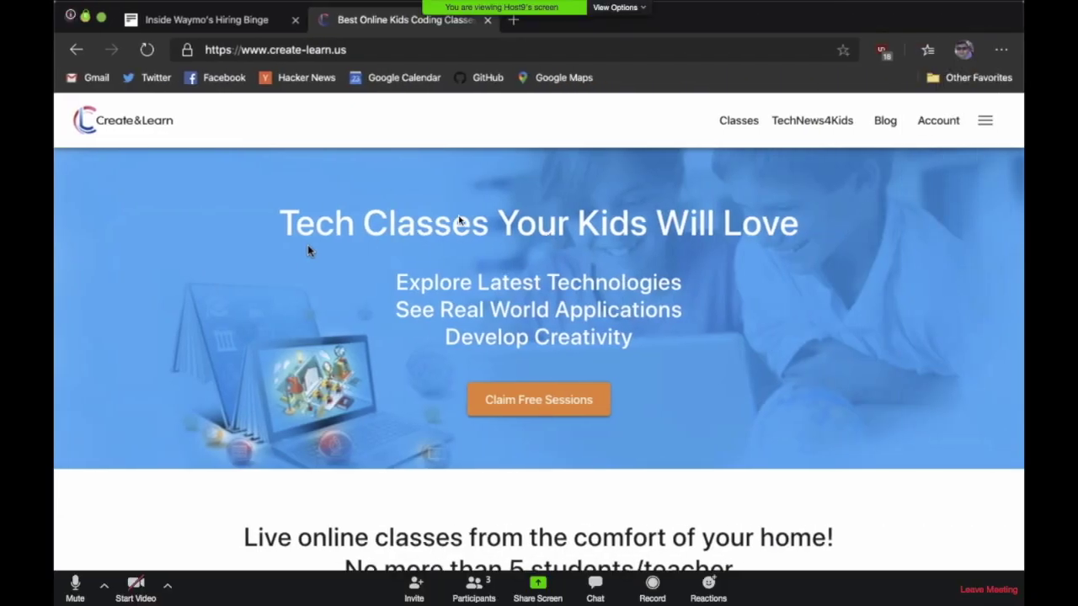
# Take the meeting out of full screen and resize its window so the Scratch browser window shows beside it
pyautogui.doubleClick(477, 260)
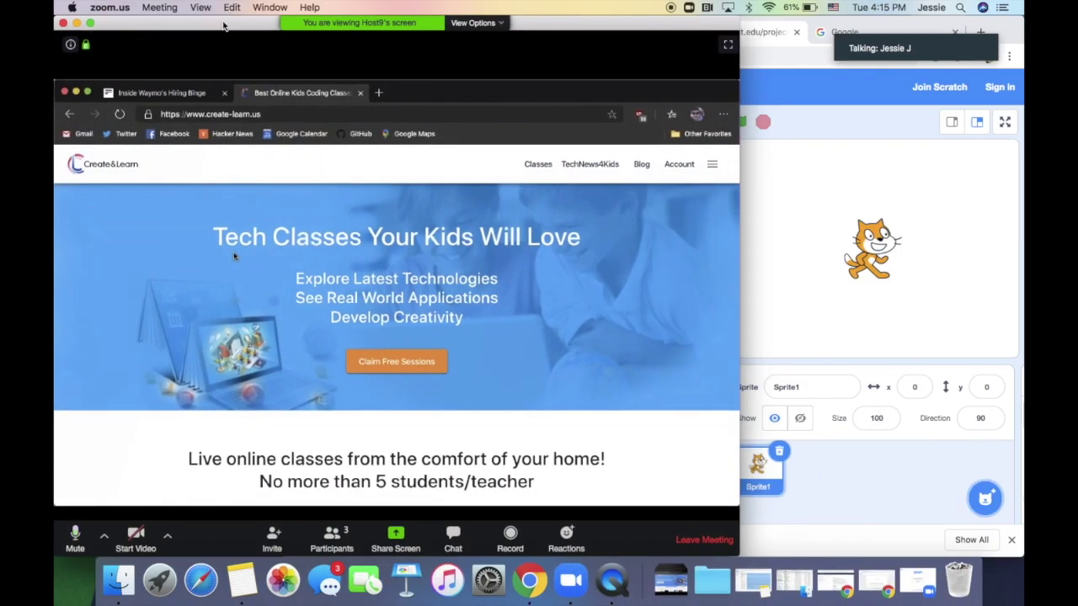
pyautogui.moveTo(224, 24)
pyautogui.mouseDown()
pyautogui.moveTo(240, 25)
pyautogui.moveTo(224, 23)
pyautogui.mouseUp()
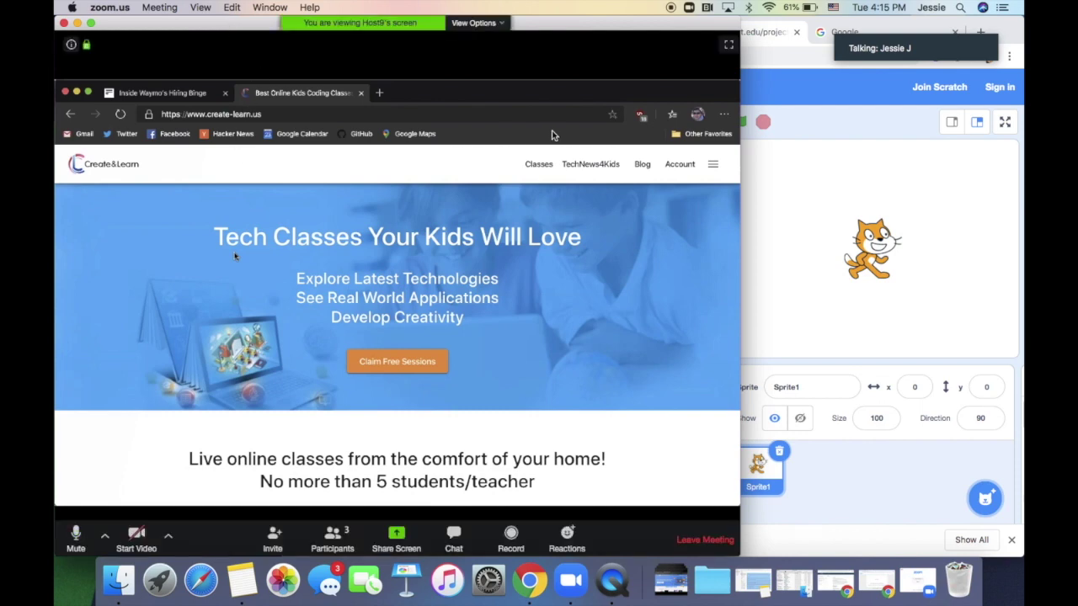
pyautogui.moveTo(738, 57); pyautogui.dragTo(759, 56)
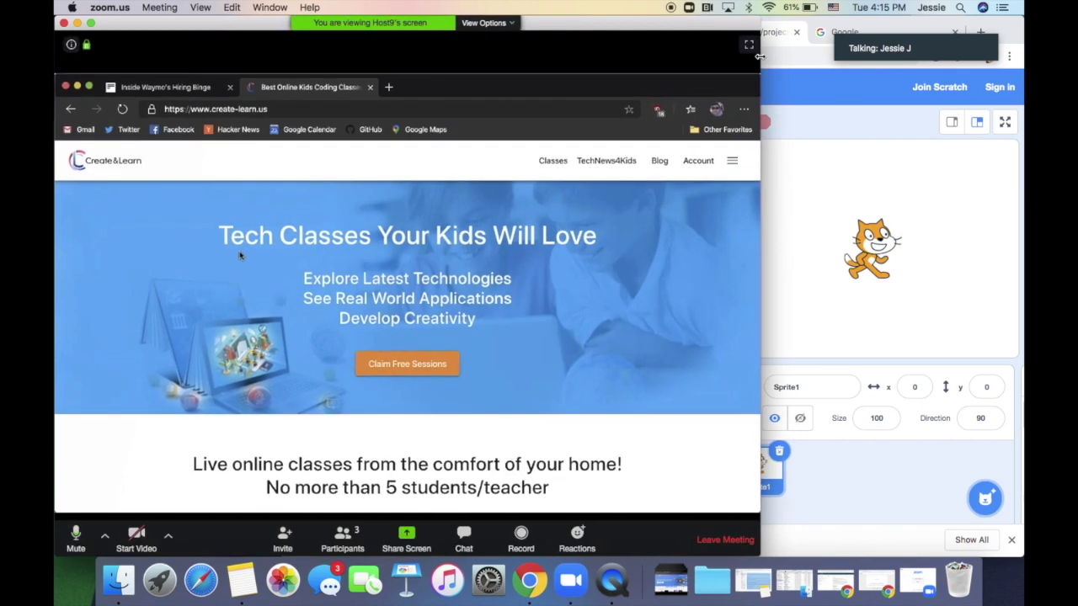
pyautogui.click(815, 57)
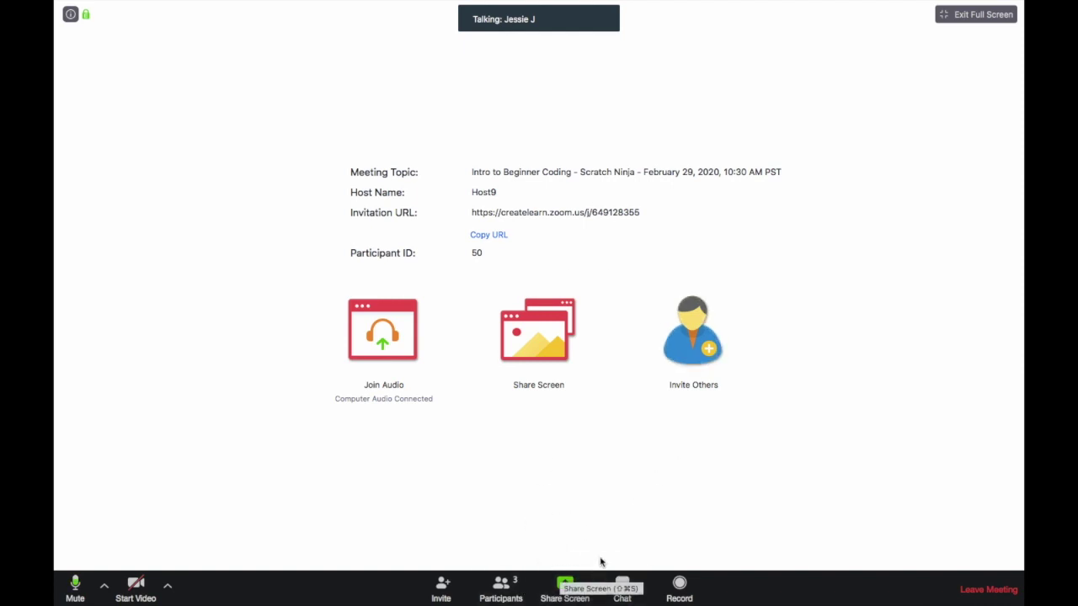
# Share the entire Desktop 1 screen with the meeting
pyautogui.click(565, 583)
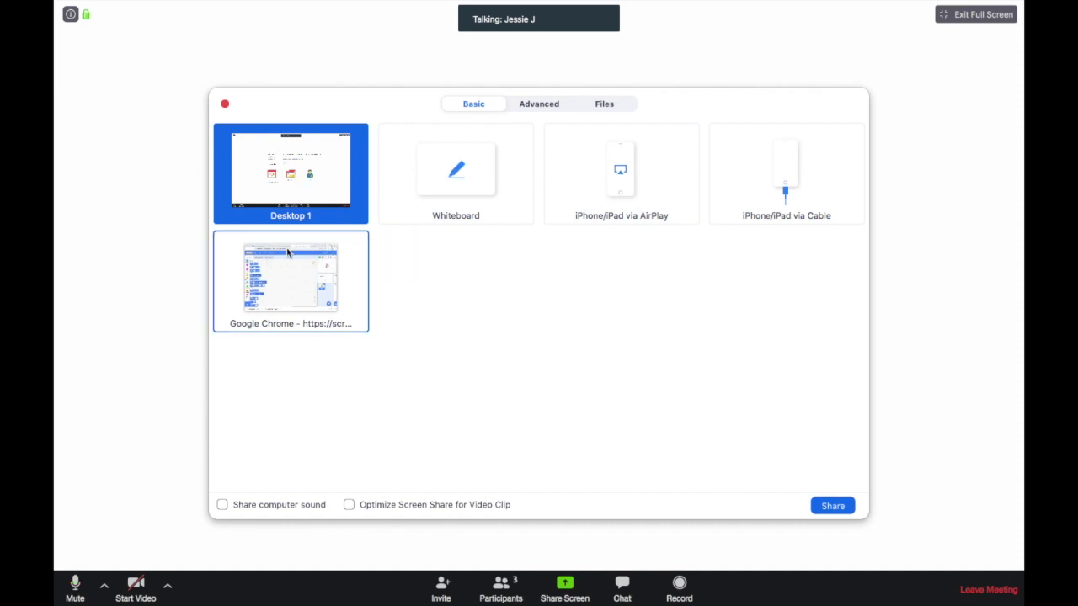
pyautogui.click(265, 292)
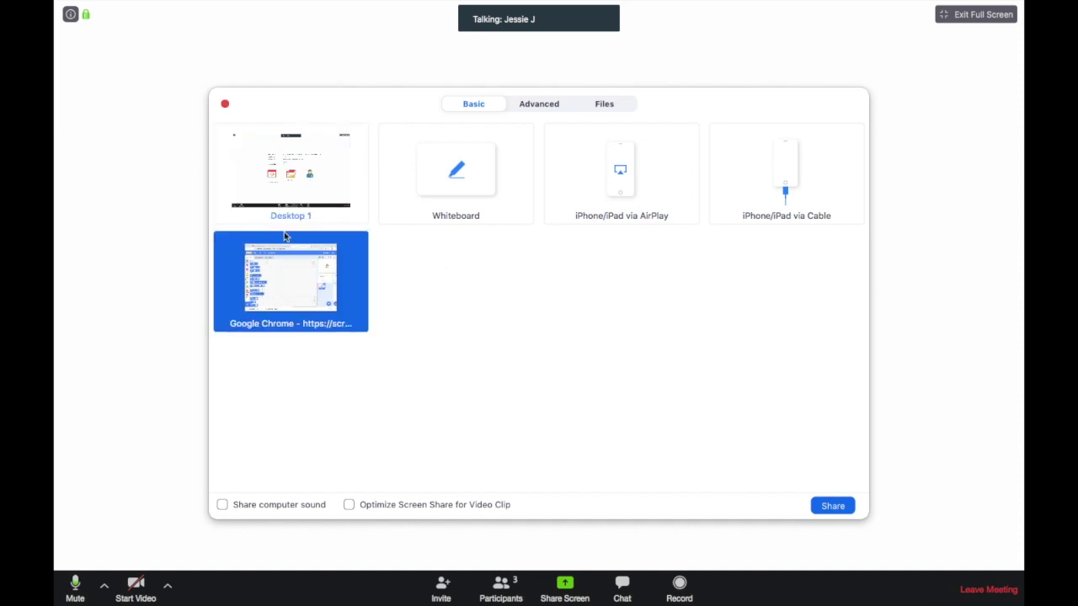
pyautogui.click(292, 187)
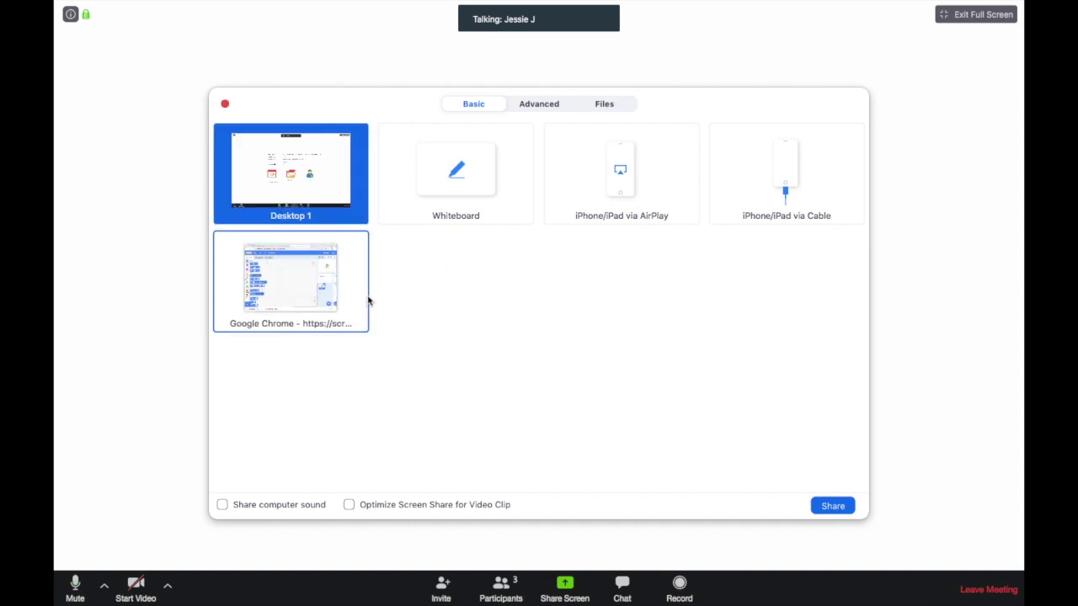
pyautogui.click(832, 506)
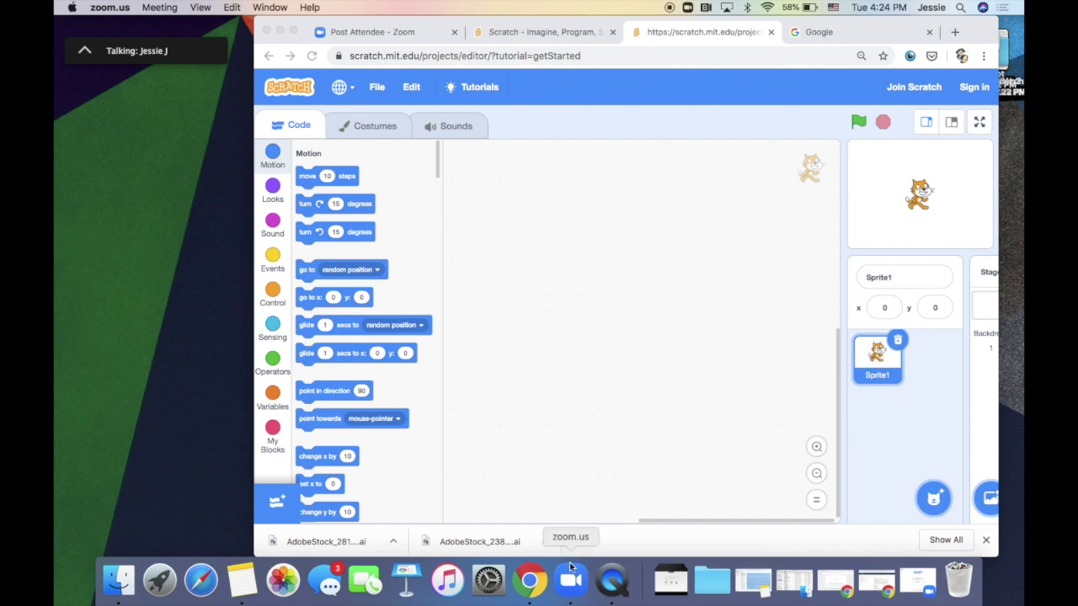
# Try to bring back the meeting window by reopening Zoom, and minimize the Zoom home window
pyautogui.click(576, 587)
pyautogui.click(566, 581)
pyautogui.click(569, 581)
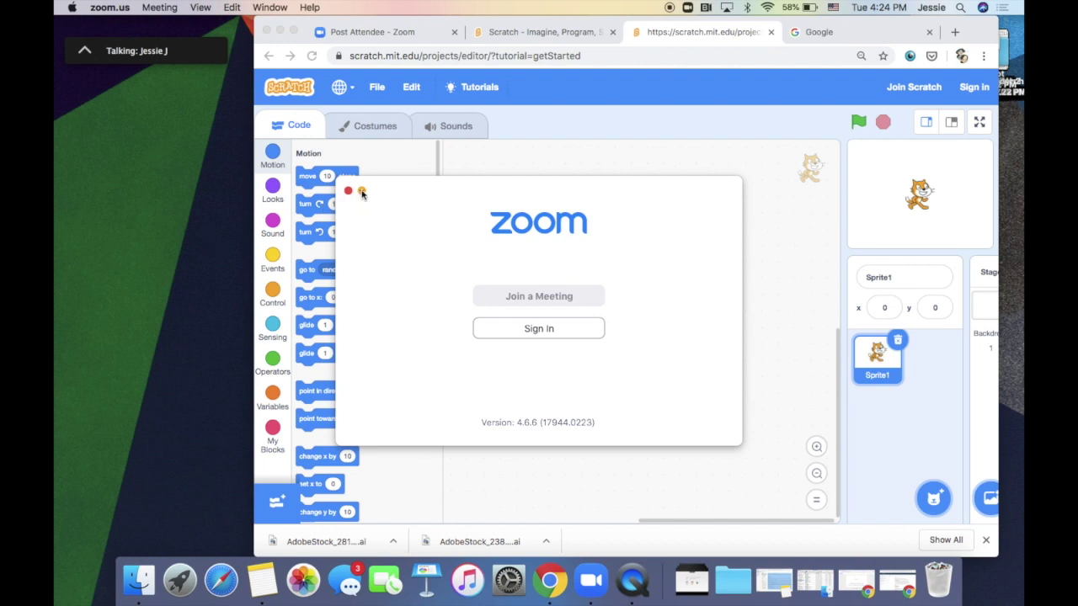
pyautogui.click(361, 192)
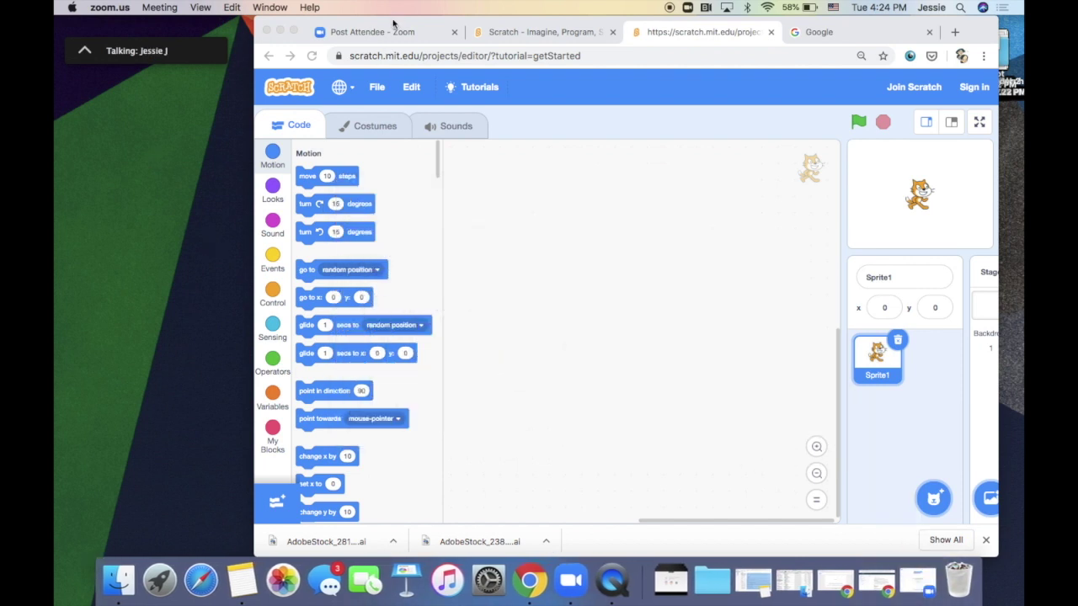
# Expand the floating mini meeting window to show the video thumbnail and restore the regular meeting window
pyautogui.moveTo(393, 23); pyautogui.dragTo(376, 23)
pyautogui.moveTo(85, 52)
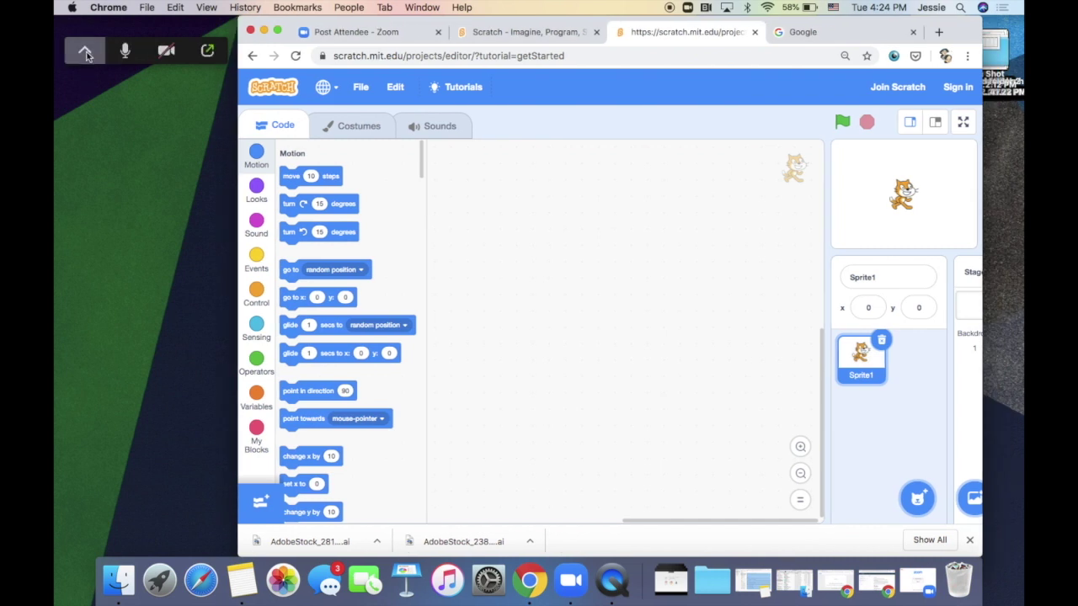
pyautogui.click(86, 51)
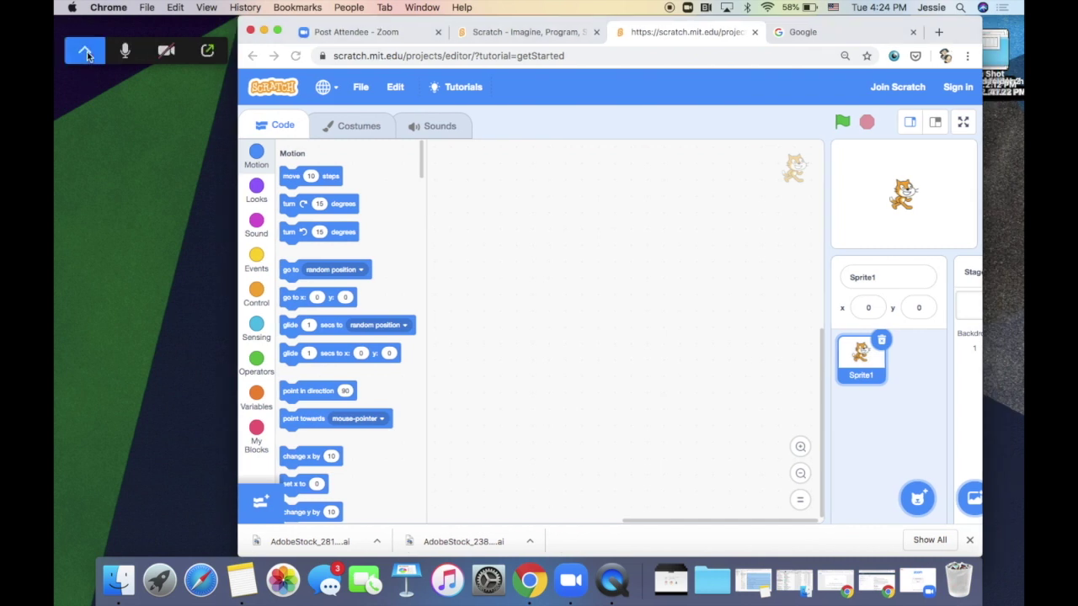
pyautogui.moveTo(135, 21); pyautogui.dragTo(137, 93)
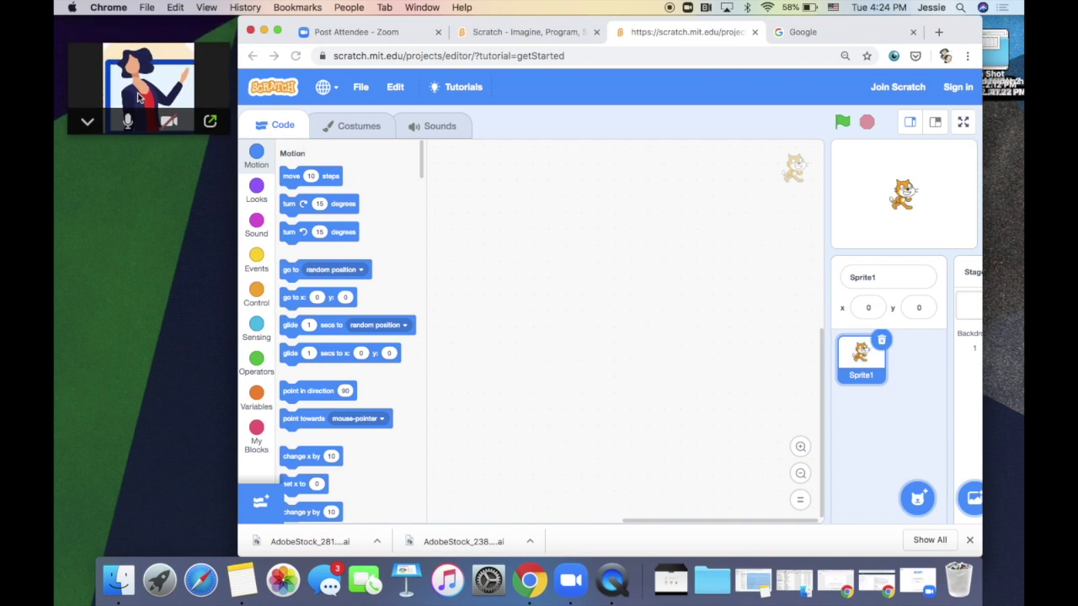
pyautogui.click(208, 130)
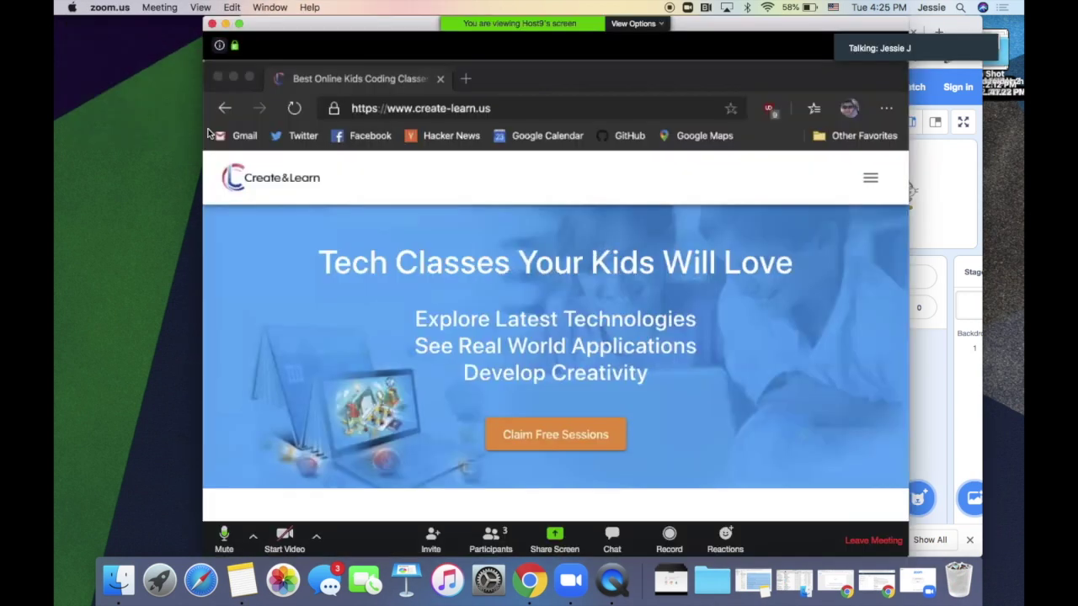